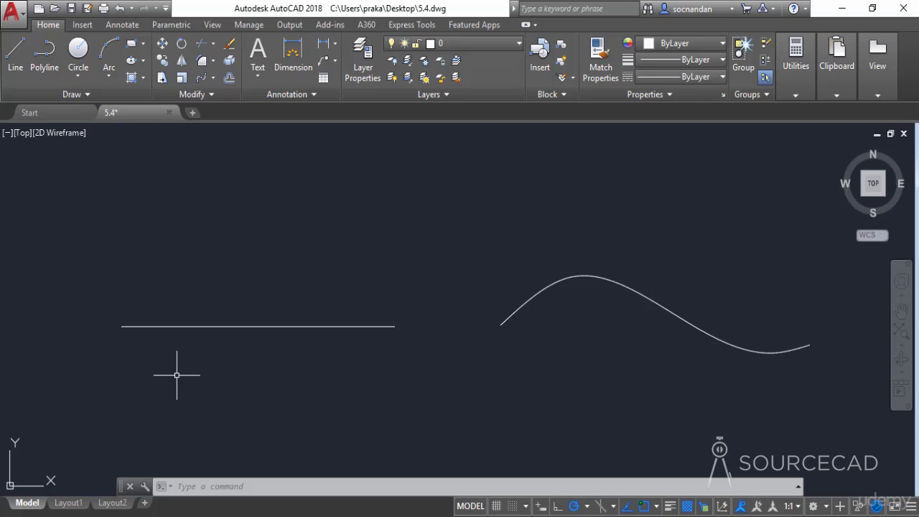
# Divide the straight horizontal line into 6 equal segments with the Divide command.
pyautogui.click(50, 95)
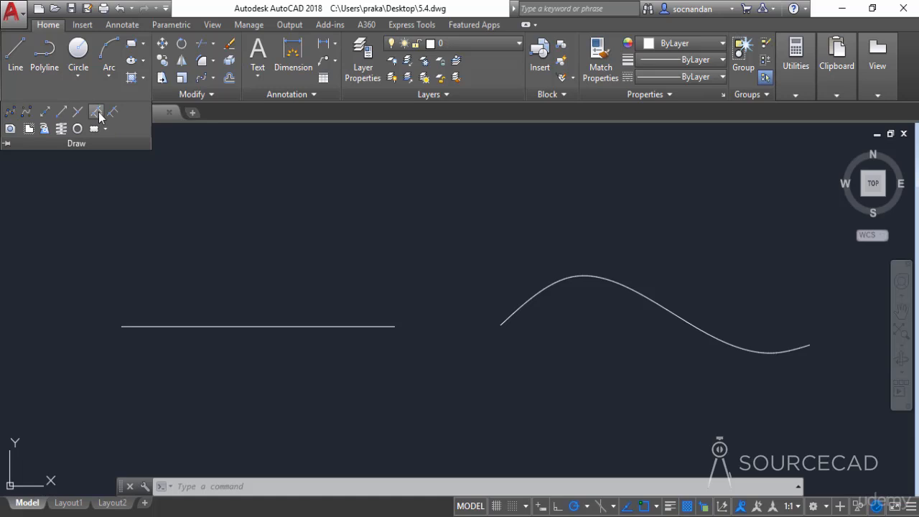
pyautogui.click(96, 113)
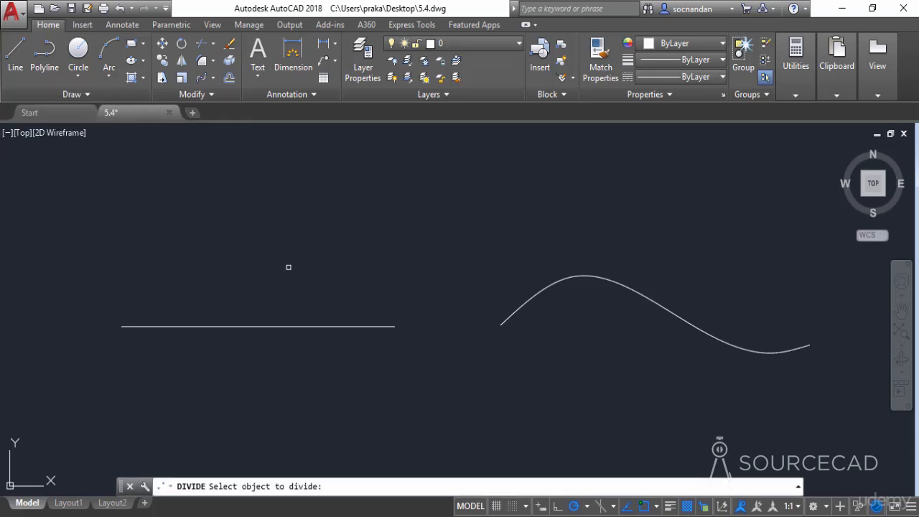
pyautogui.click(306, 326)
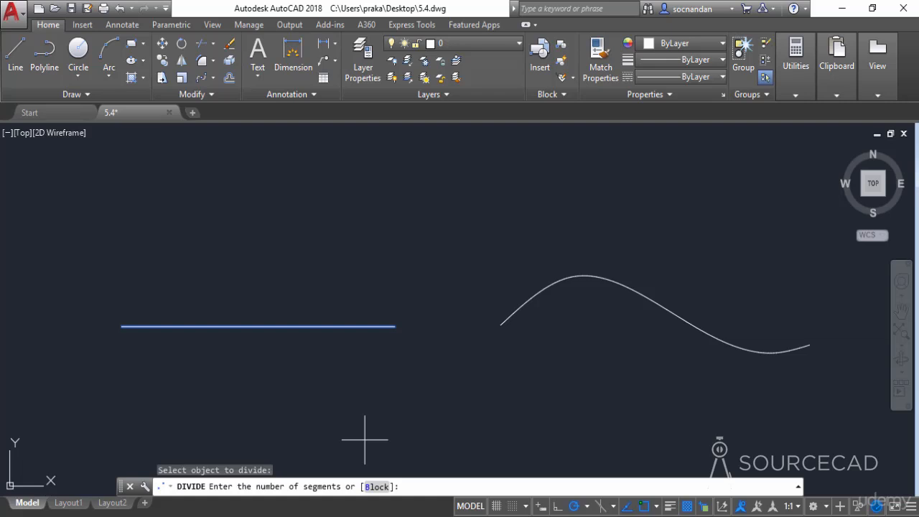
pyautogui.write('6')
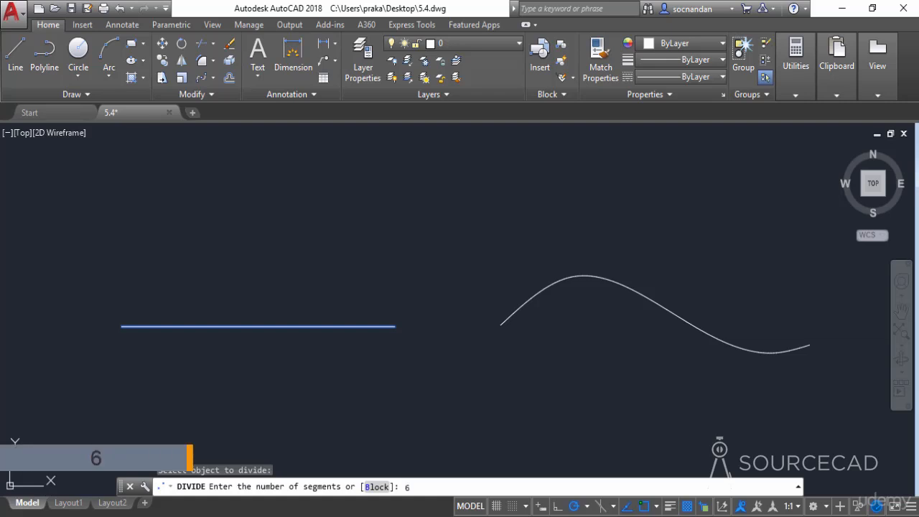
pyautogui.press('Return')
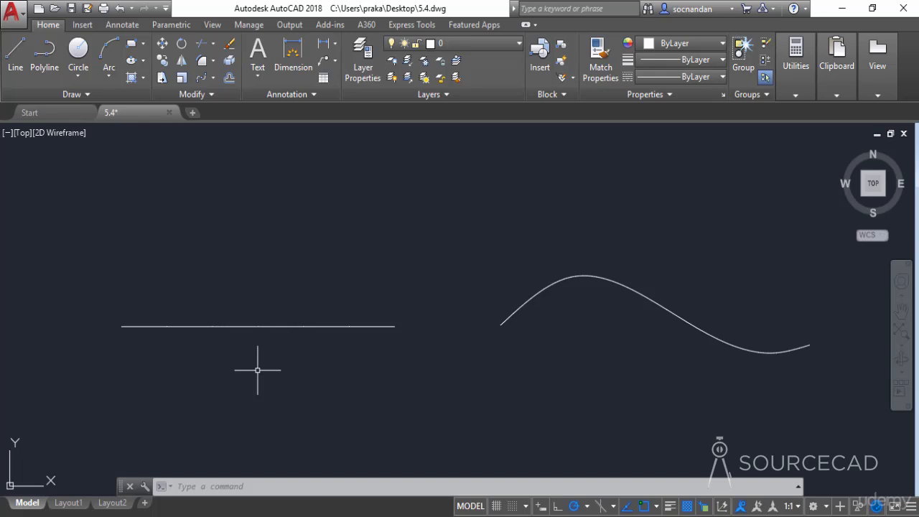
# Set the point style to the plain X marker using the PTYPE command.
pyautogui.write('ptype')
pyautogui.press('Return')
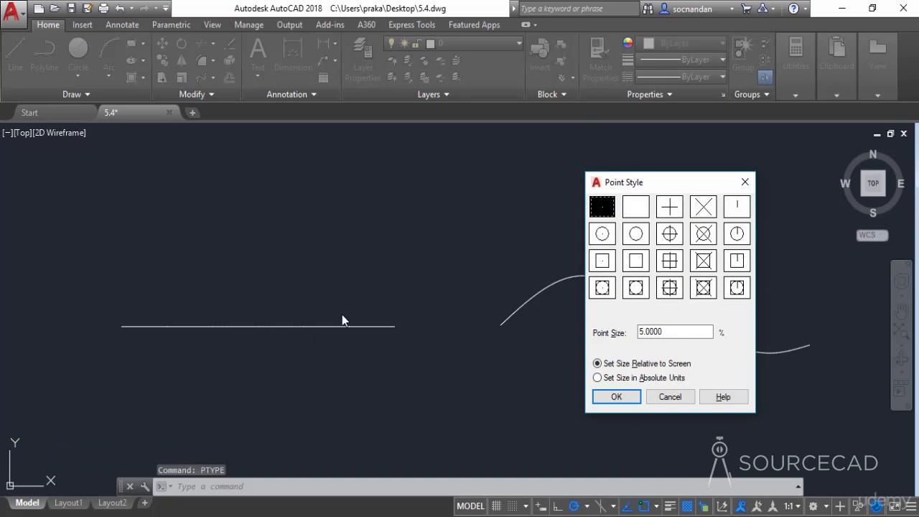
pyautogui.click(705, 208)
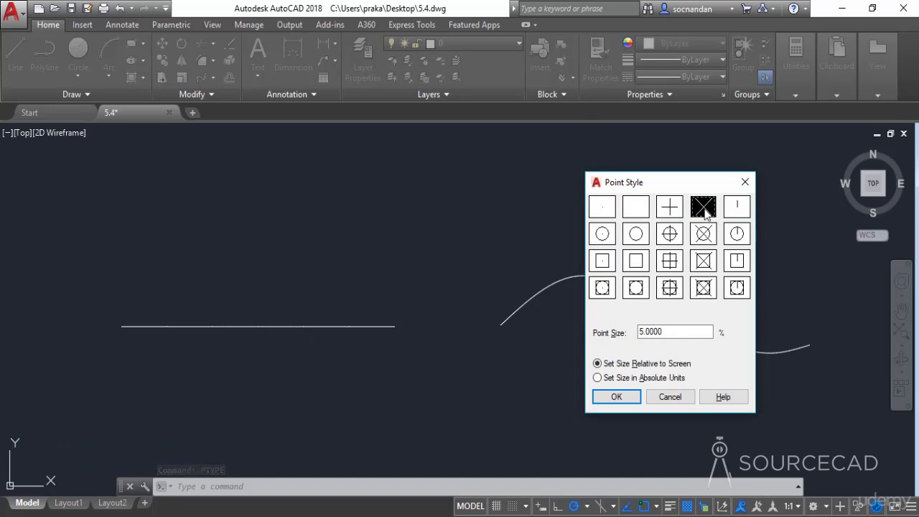
pyautogui.click(616, 396)
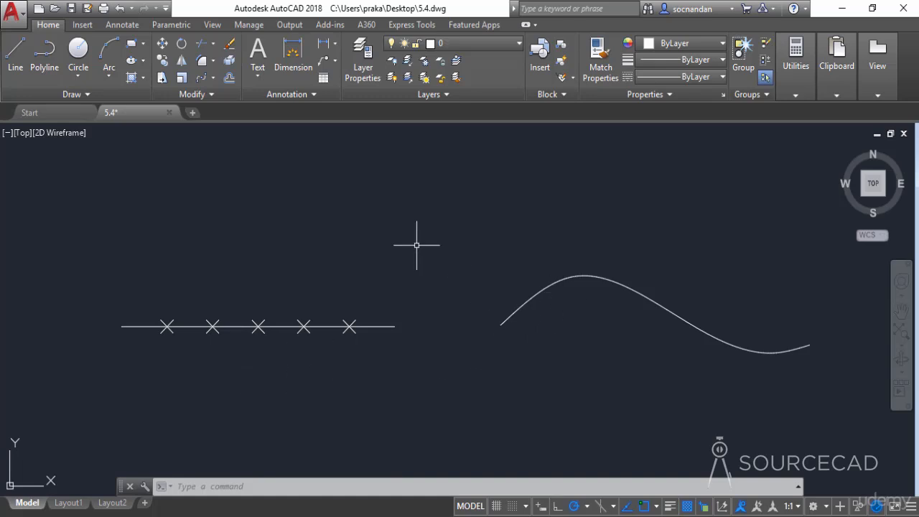
# Divide the wavy curve into 9 equal segments with the Divide command.
pyautogui.click(93, 93)
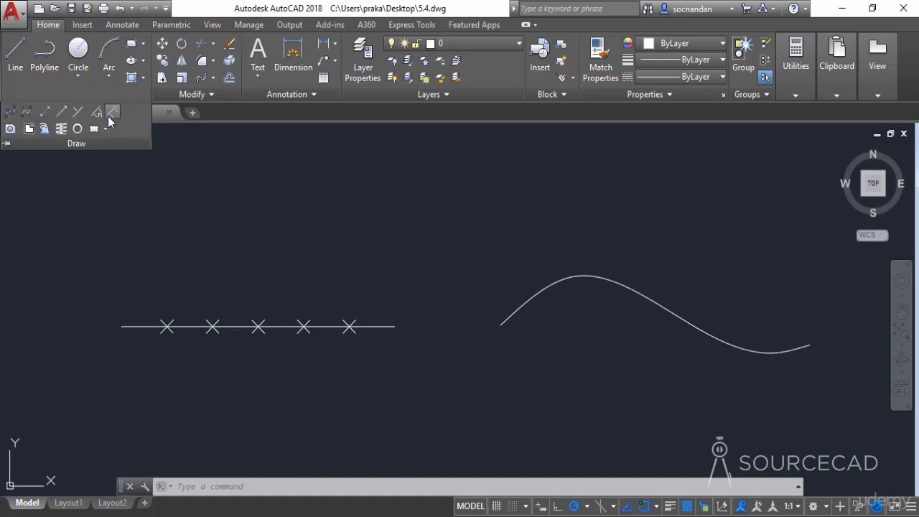
pyautogui.click(97, 113)
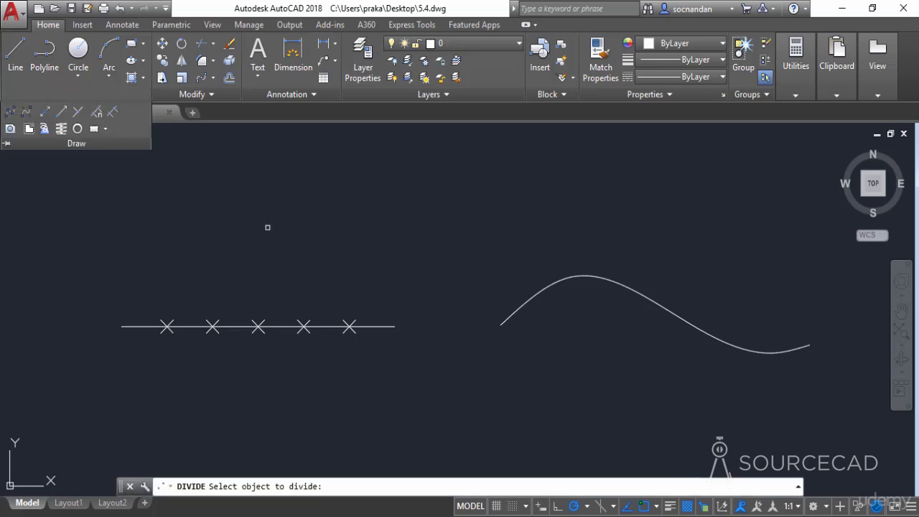
pyautogui.click(506, 320)
pyautogui.write('9')
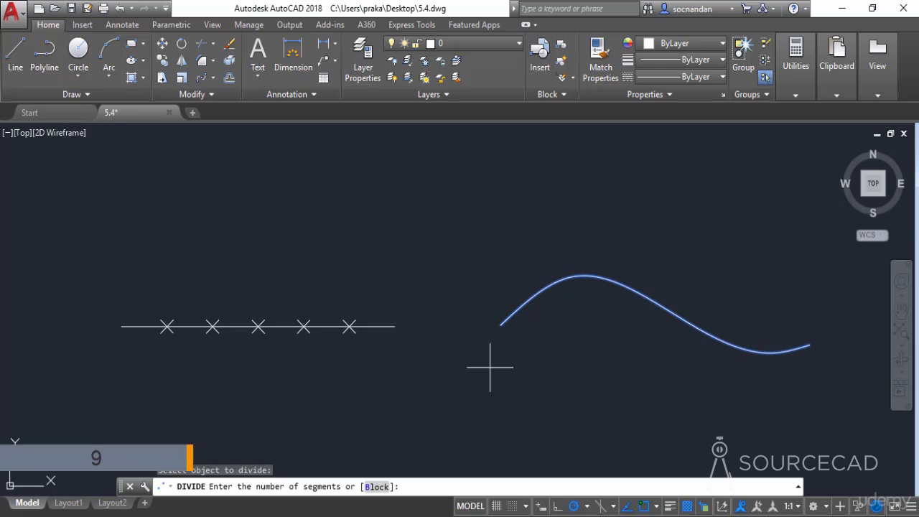
pyautogui.press('Return')
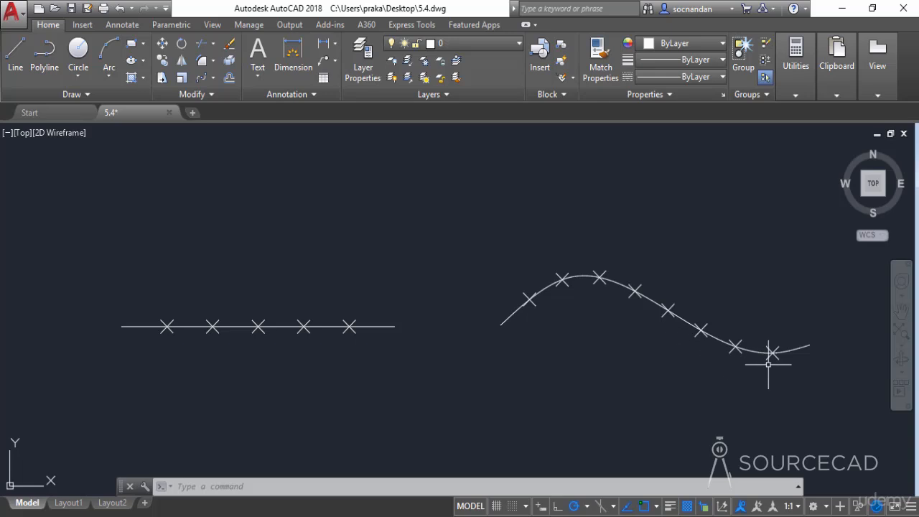
# Undo the divisions of the curve and the straight line, removing their point markers.
pyautogui.hotkey('ctrl', 'z')
pyautogui.hotkey('ctrl', 'z')
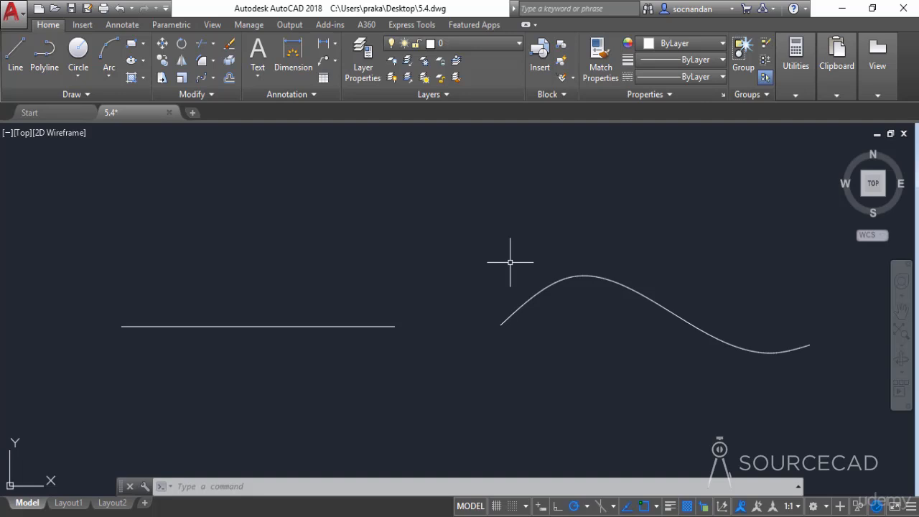
# Place points along the straight line at 40-unit intervals from its left end with the Measure command.
pyautogui.click(102, 94)
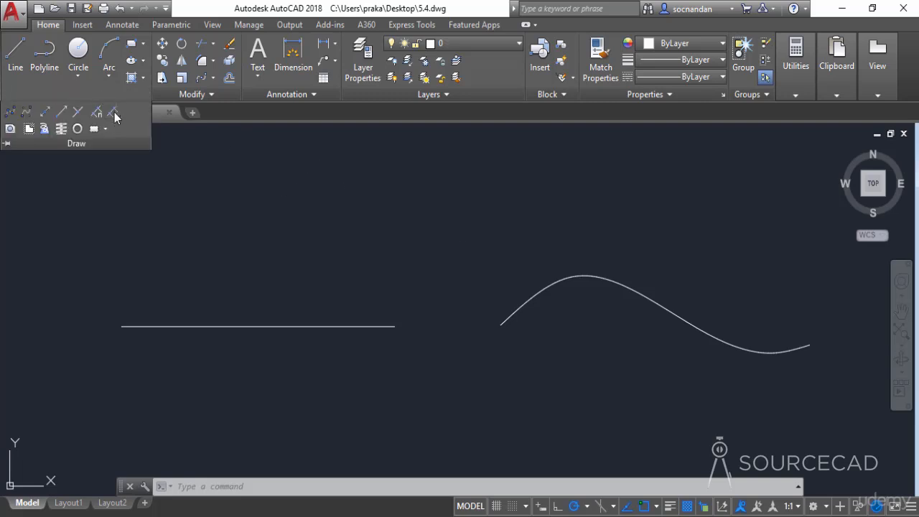
pyautogui.click(113, 113)
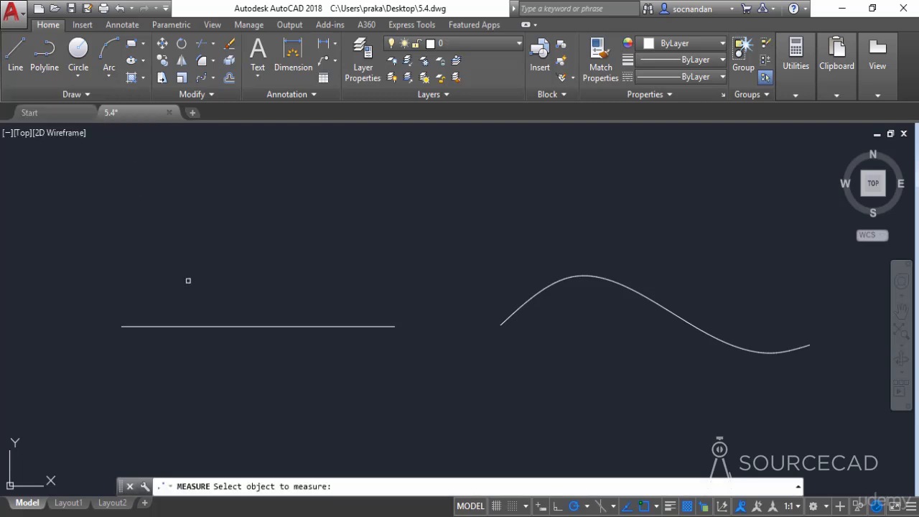
pyautogui.click(212, 326)
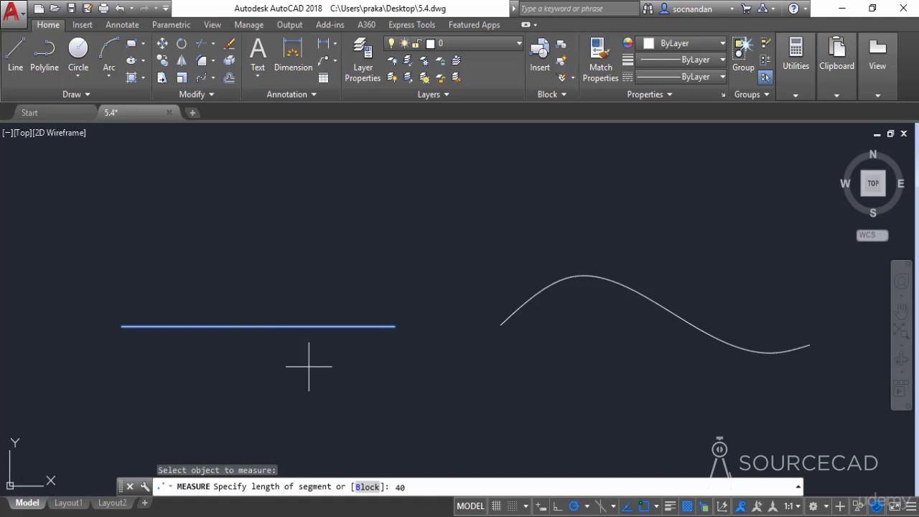
pyautogui.press('Return')
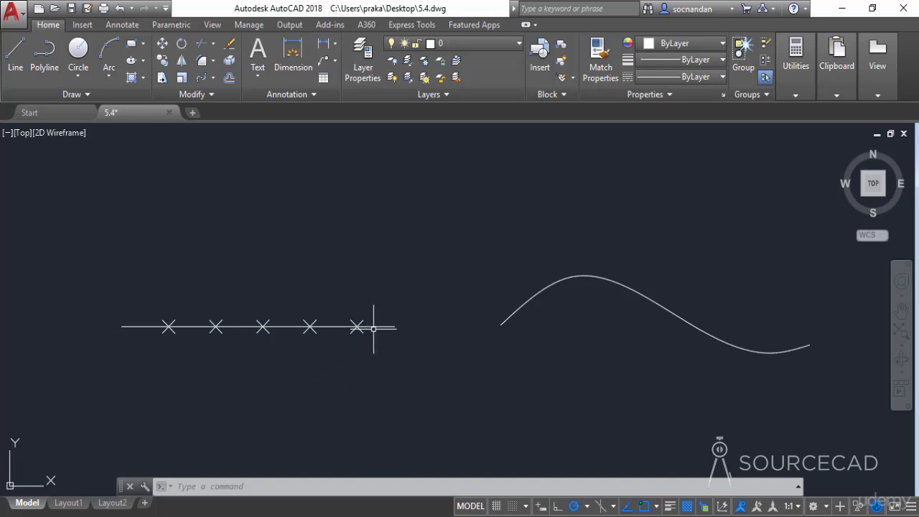
# Delete all the point markers on the straight line, keeping the line itself.
pyautogui.click(137, 290)
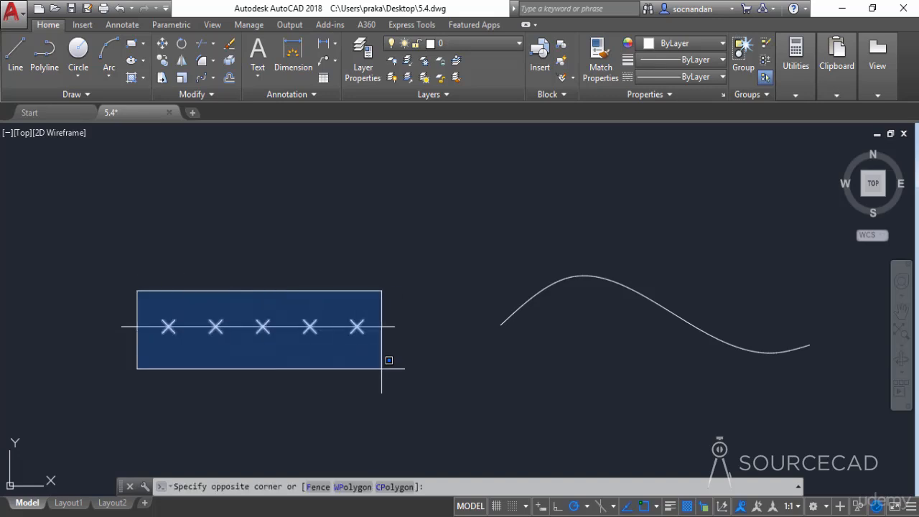
pyautogui.click(381, 370)
pyautogui.press('Delete')
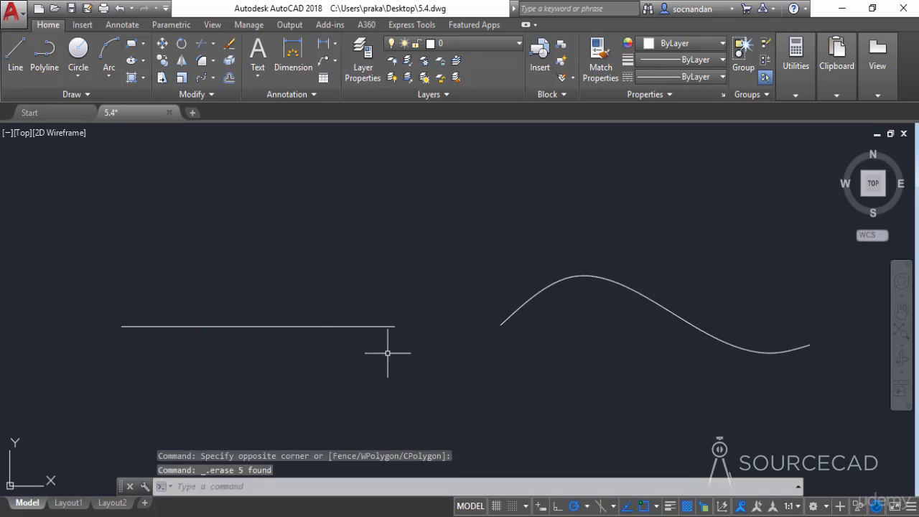
# Place points along the straight line at 40-unit intervals from its right end with the Measure command.
pyautogui.click(114, 92)
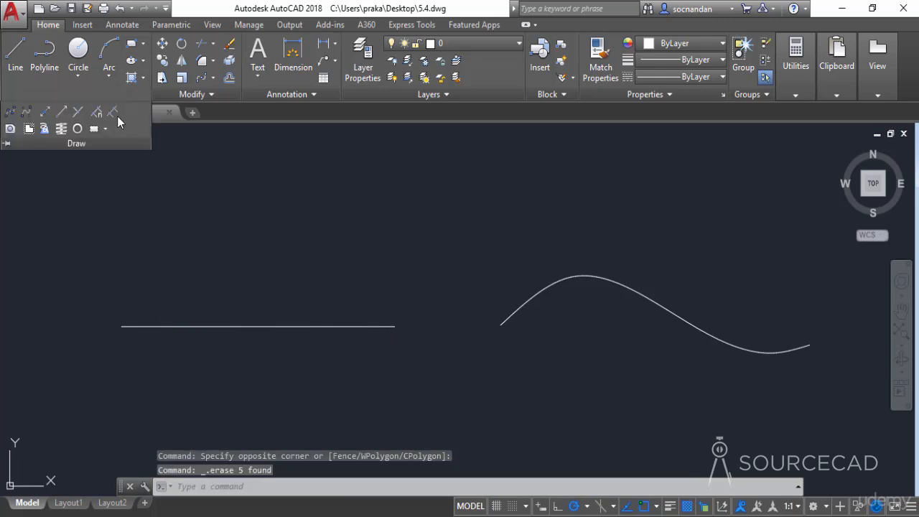
pyautogui.click(114, 113)
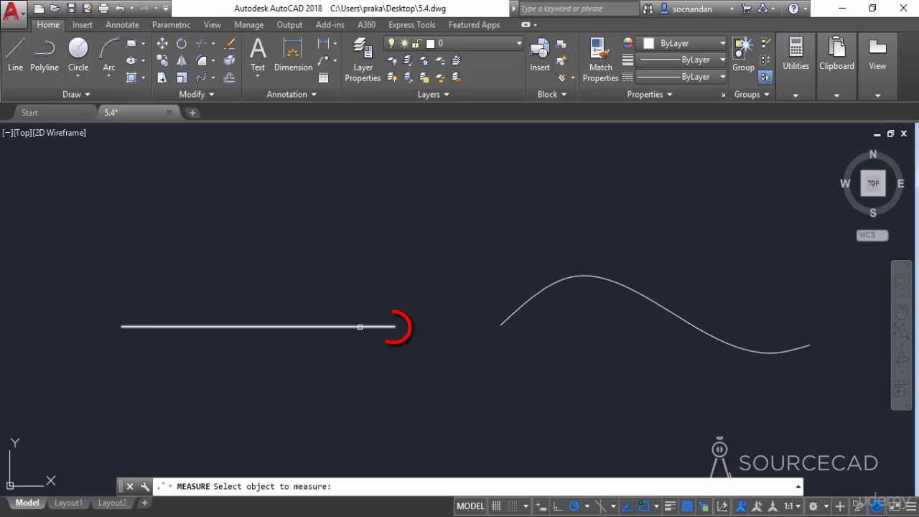
pyautogui.click(392, 327)
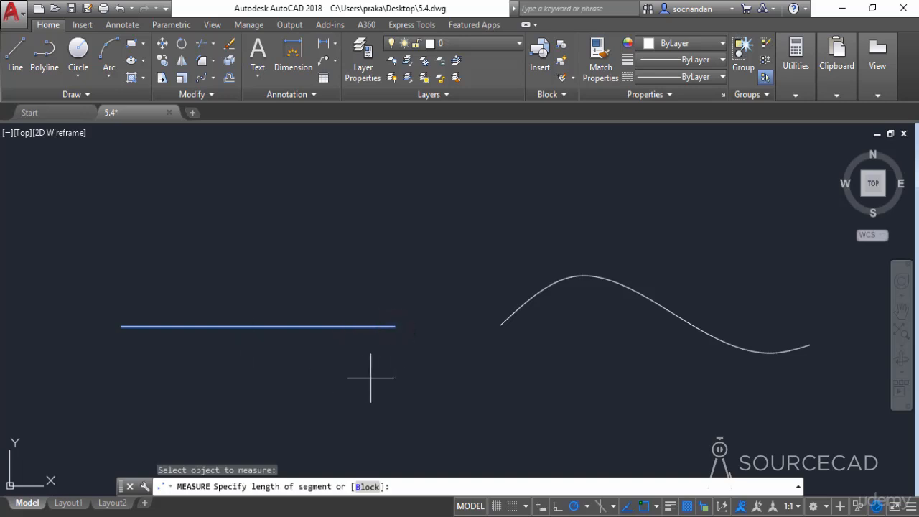
pyautogui.write('40')
pyautogui.press('Return')
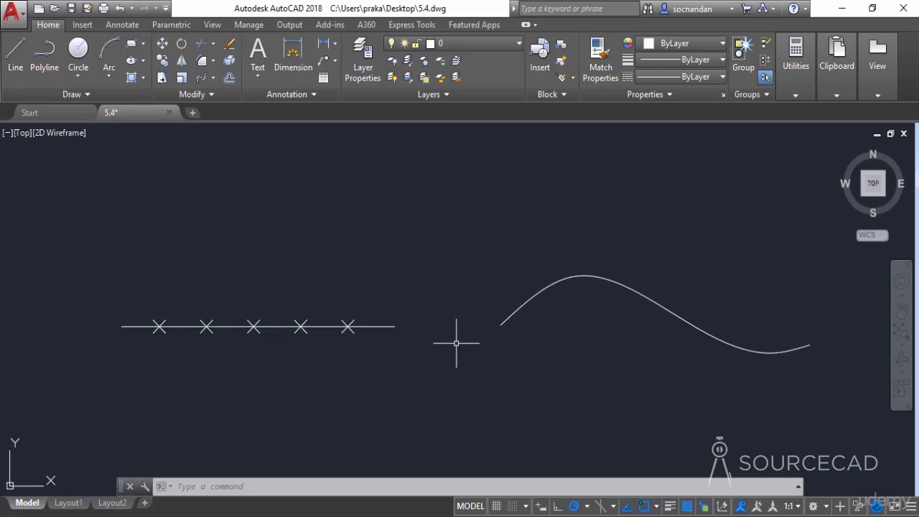
# Place points along the wavy curve at 60-unit intervals from its left end with the Measure command.
pyautogui.click(89, 93)
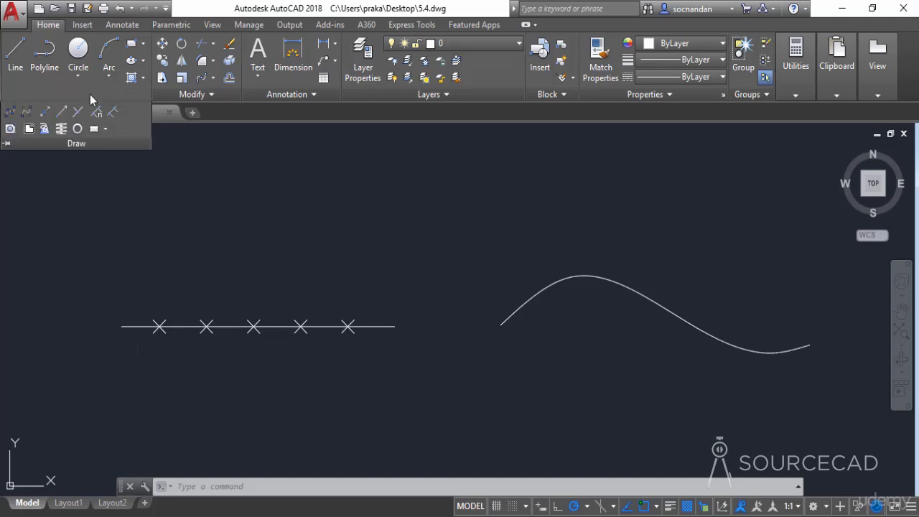
pyautogui.click(113, 111)
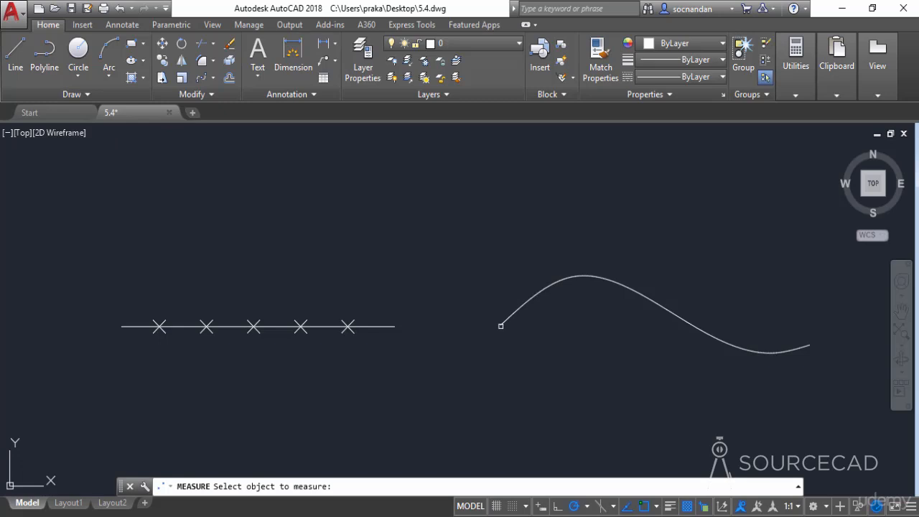
pyautogui.click(515, 312)
pyautogui.write('60')
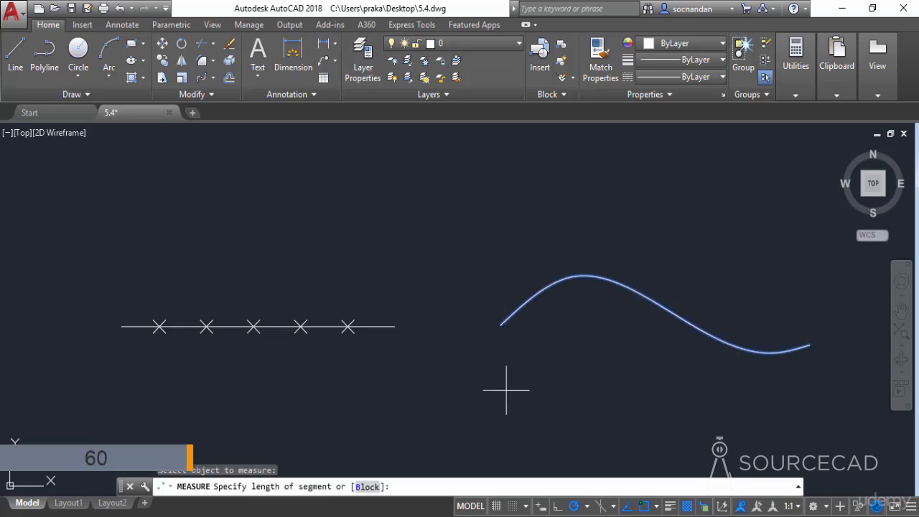
pyautogui.press('Return')
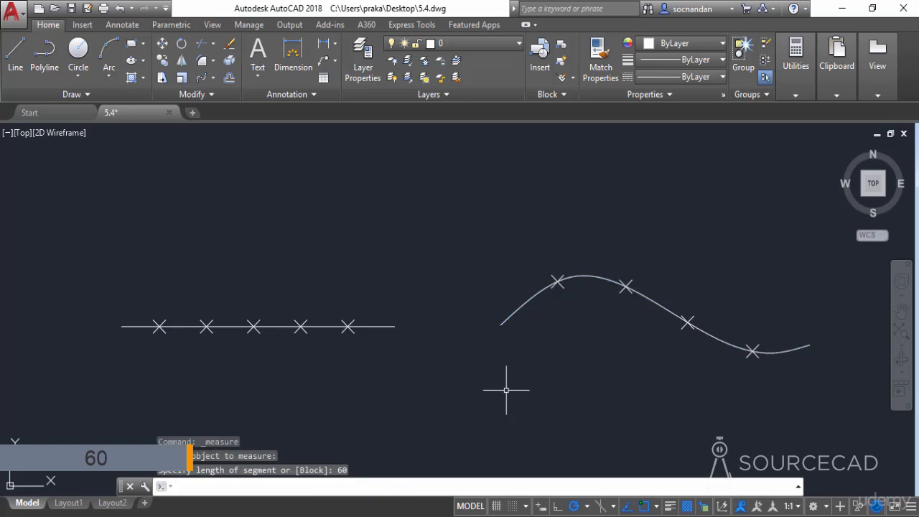